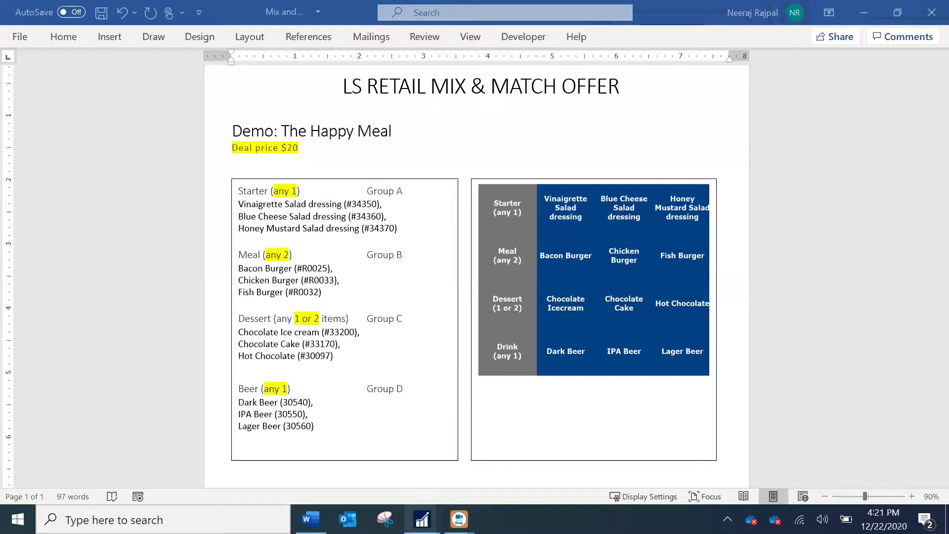
Step: Bring the Mix & Match P1080 card forward and point out its Validation Period ID
mouse_move(422, 519)
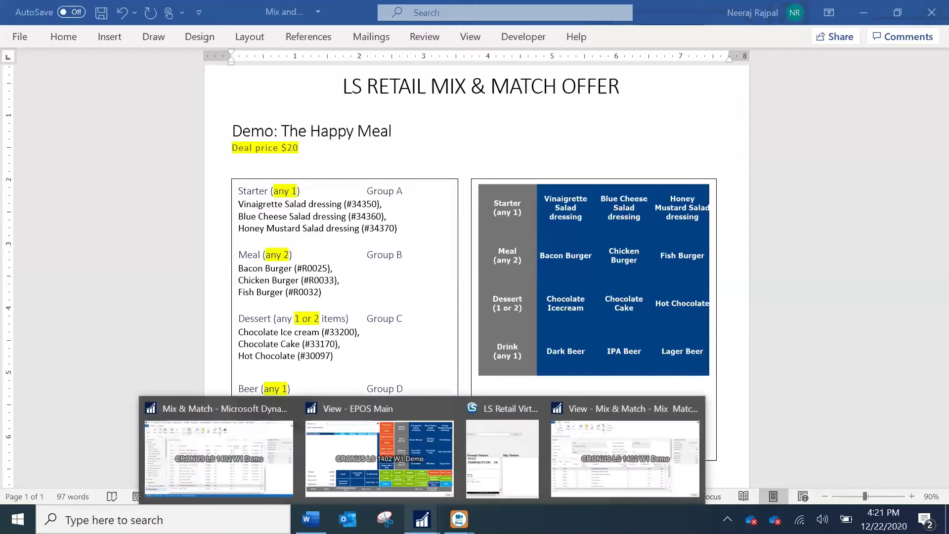
click(626, 440)
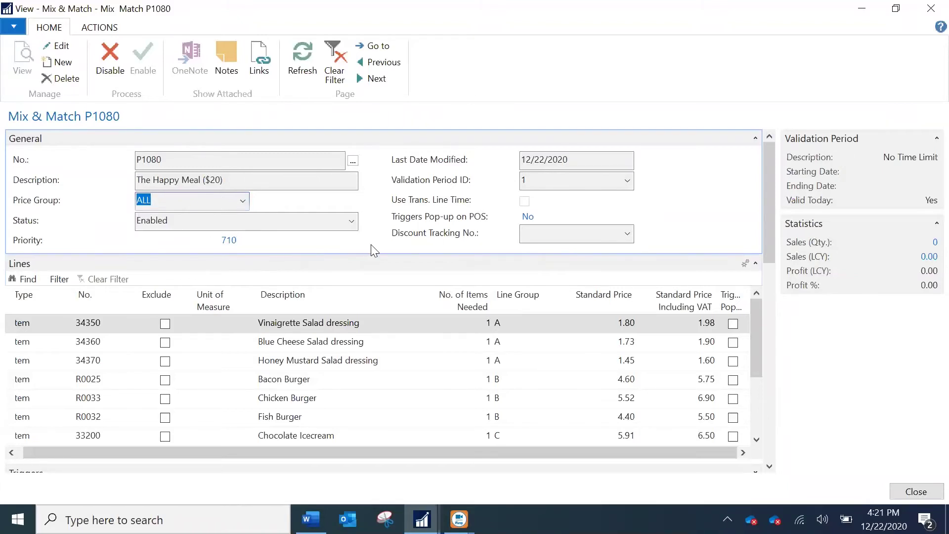
click(513, 184)
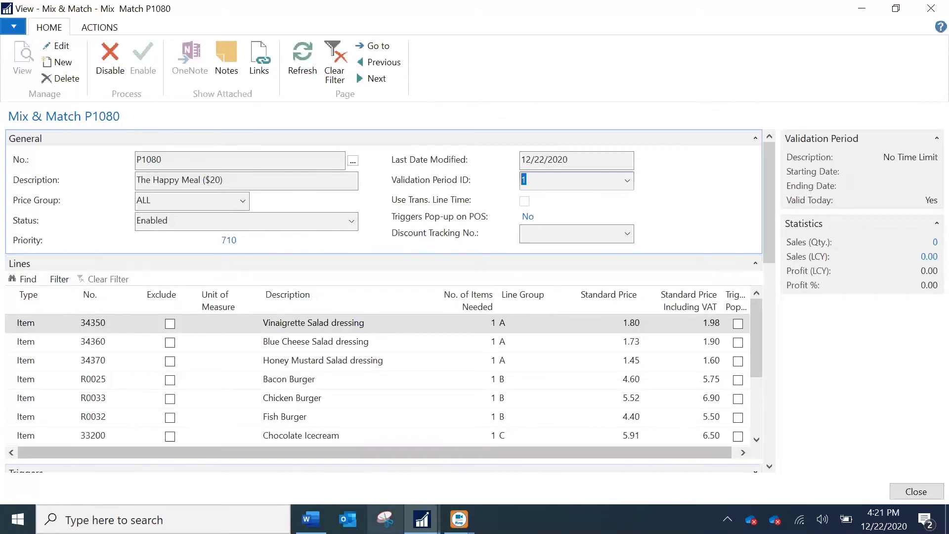
Step: Glance at the offer document, return to the P1080 card, and restore it to a smaller window
mouse_move(311, 520)
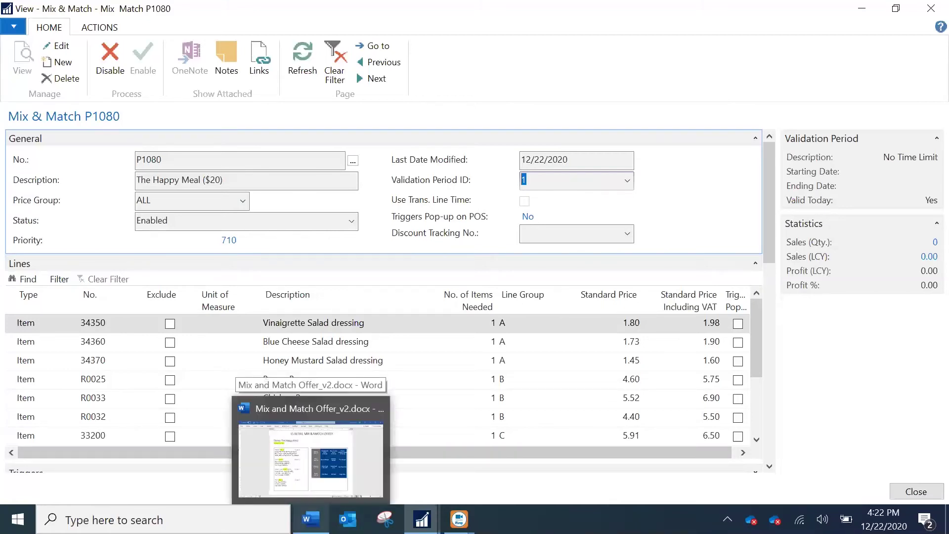
click(291, 474)
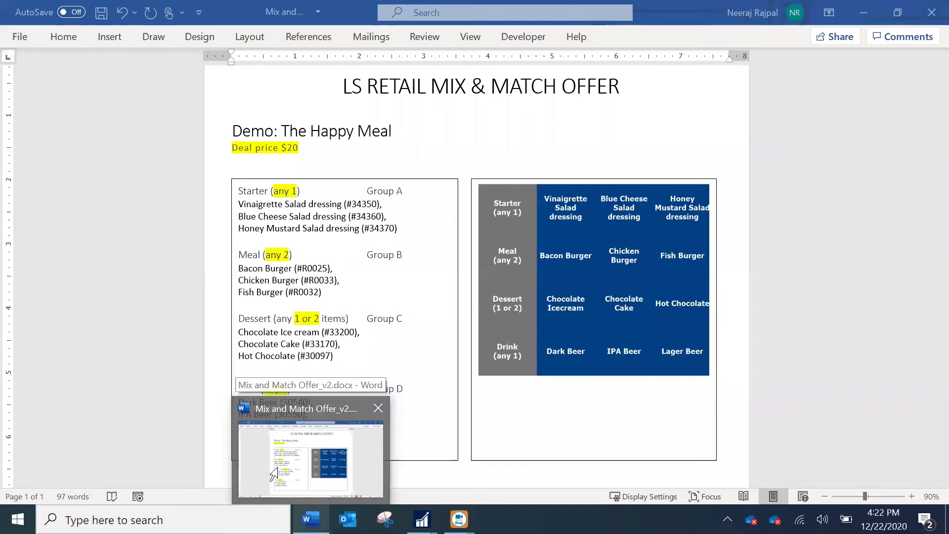
mouse_move(421, 517)
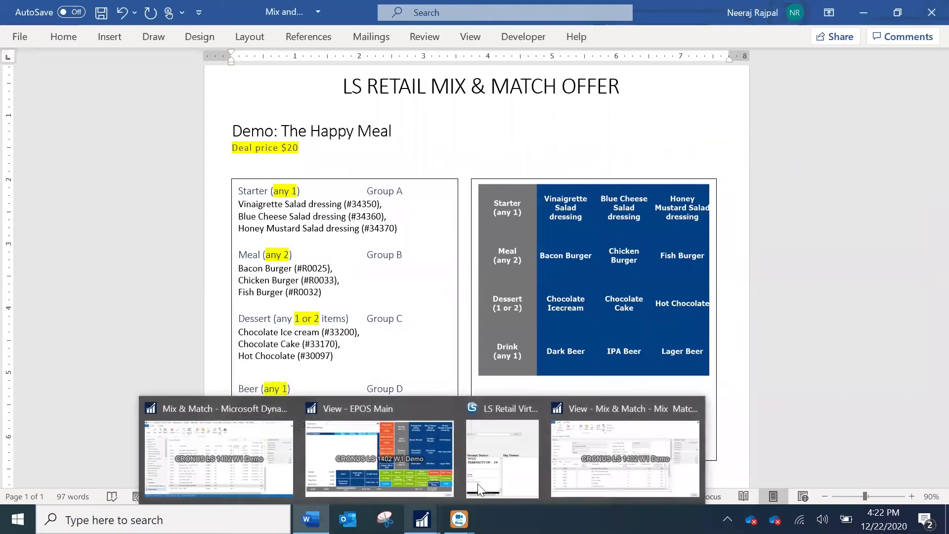
click(601, 442)
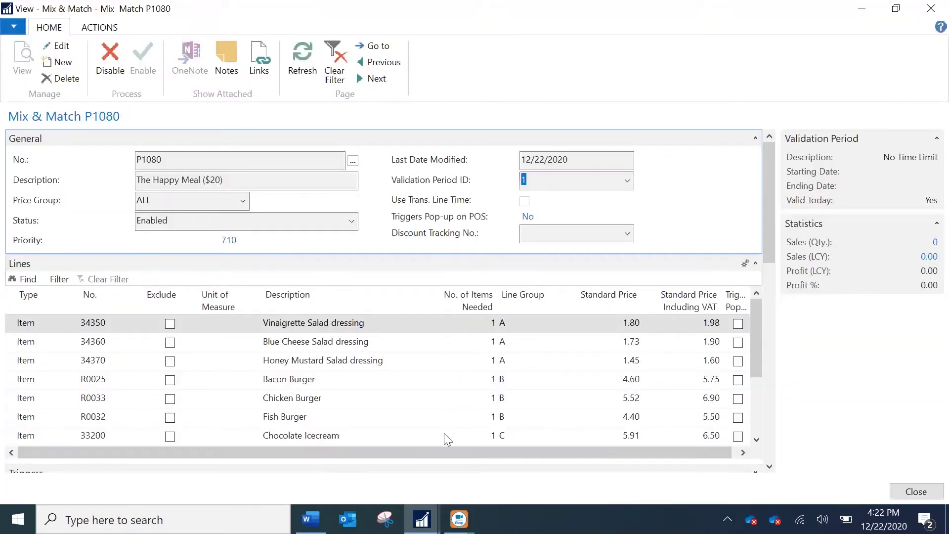
click(896, 10)
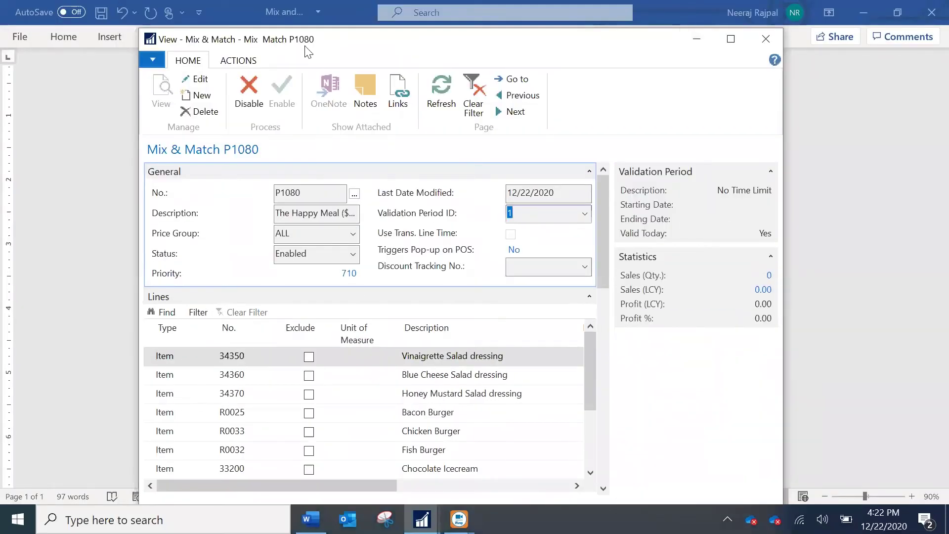
Step: Move the P1080 card beside the offer document and show the Vinaigrette line's Line Group options A–D
drag(305, 50, 594, 30)
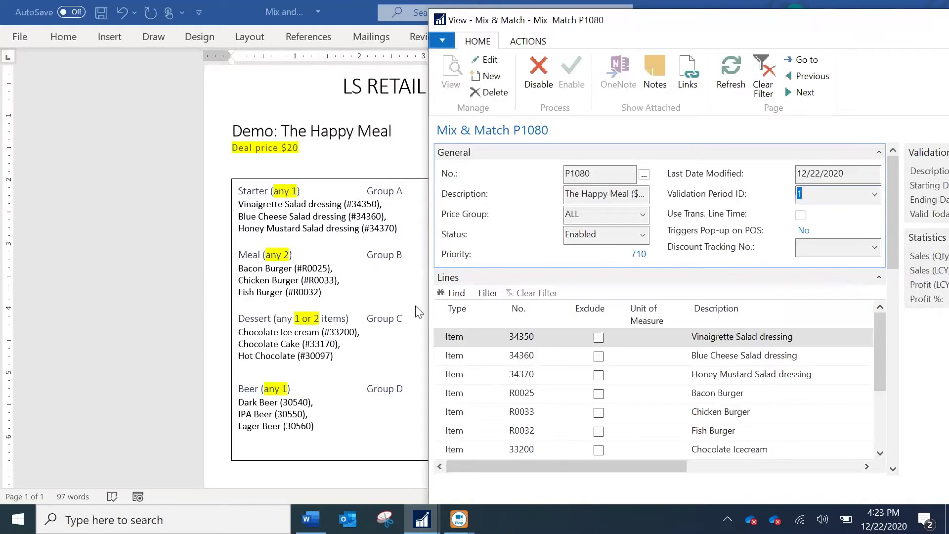
drag(440, 332, 485, 372)
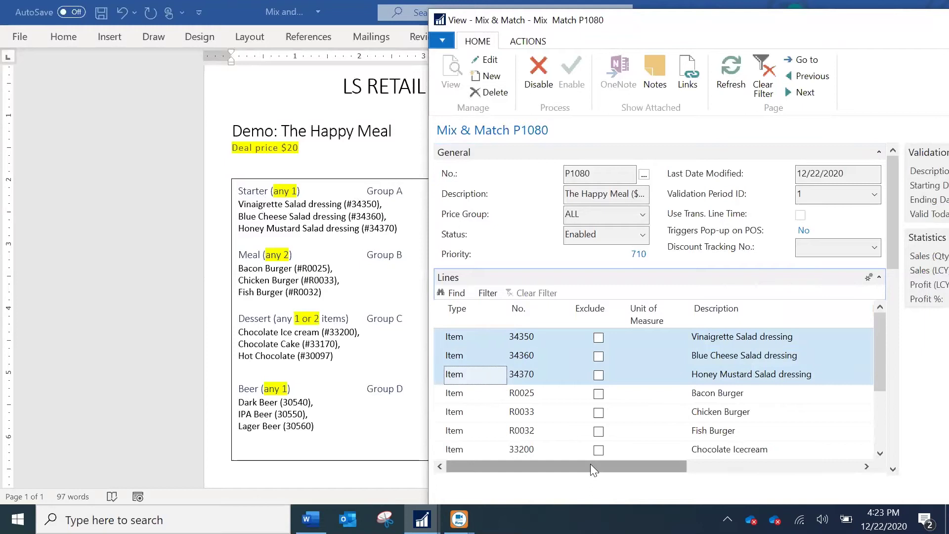
drag(606, 462, 727, 461)
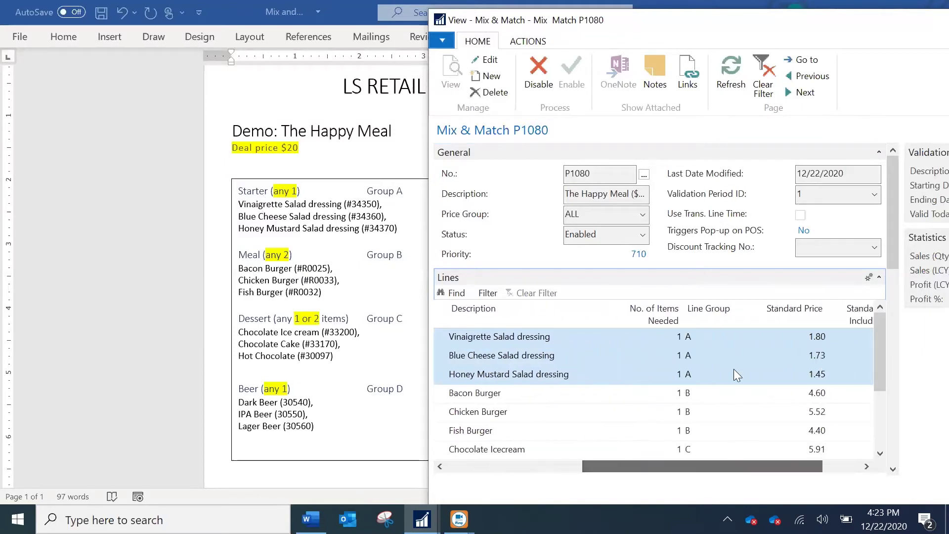
click(728, 338)
click(741, 337)
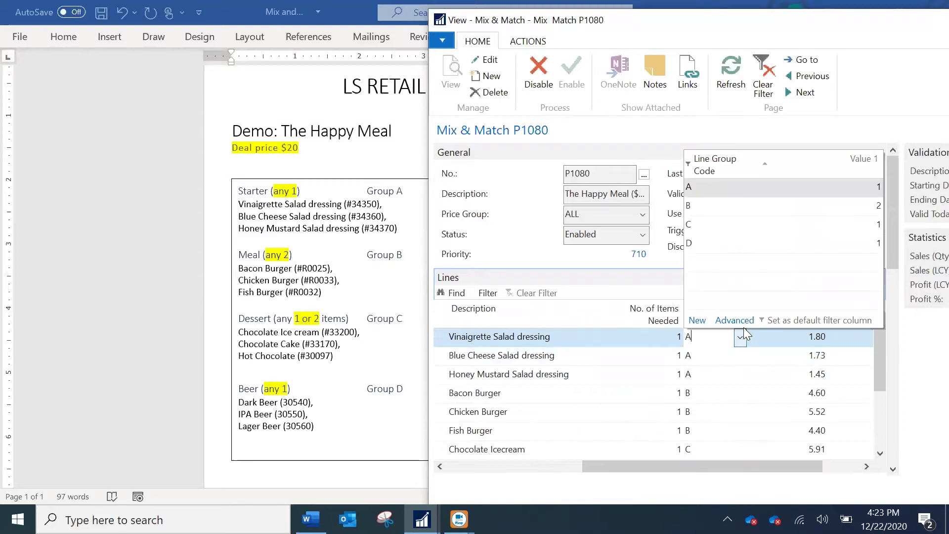
Step: Review the Select - Mix & Match Line Groups definitions, then close them with Vinaigrette kept in group A
click(742, 322)
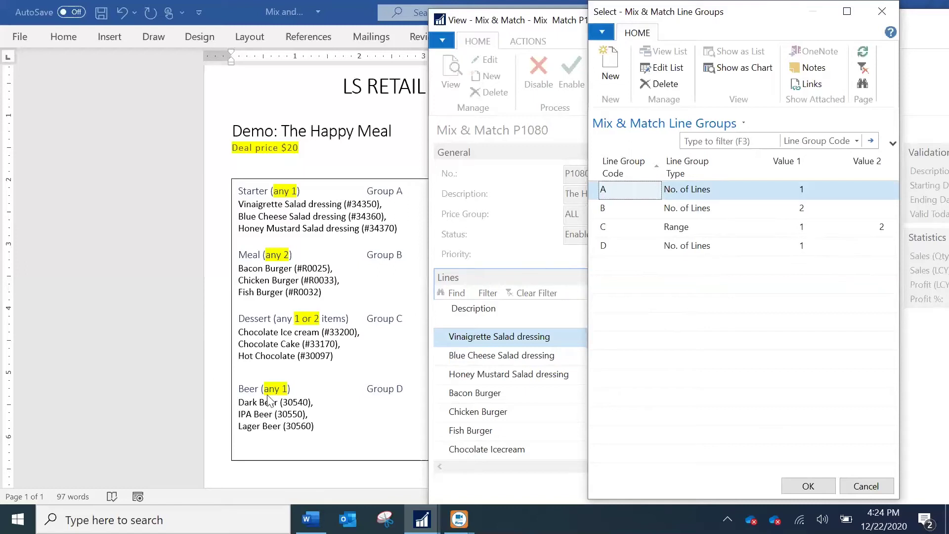
key(Return)
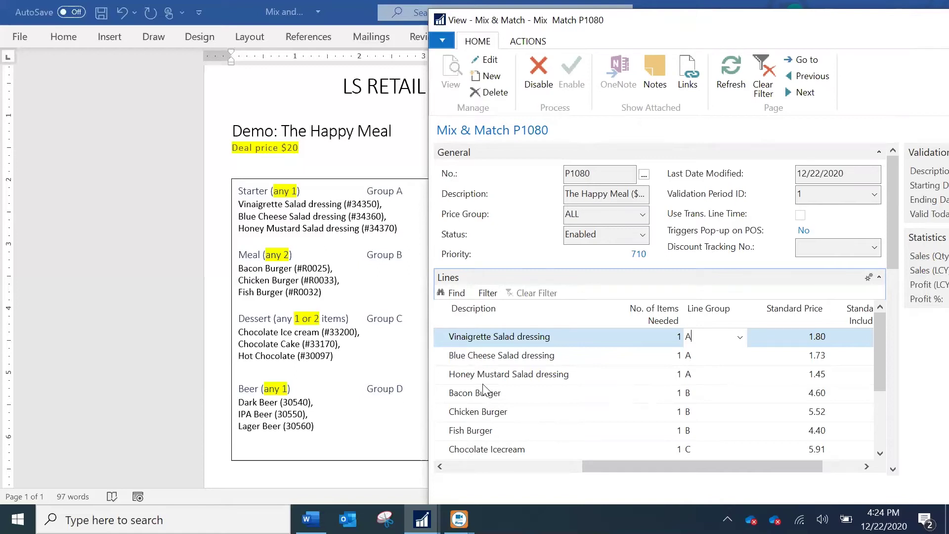
Step: Scroll from the Bacon Burger line to the Benefits FastTab showing a 20.00 Deal Price over 4 line groups
click(698, 394)
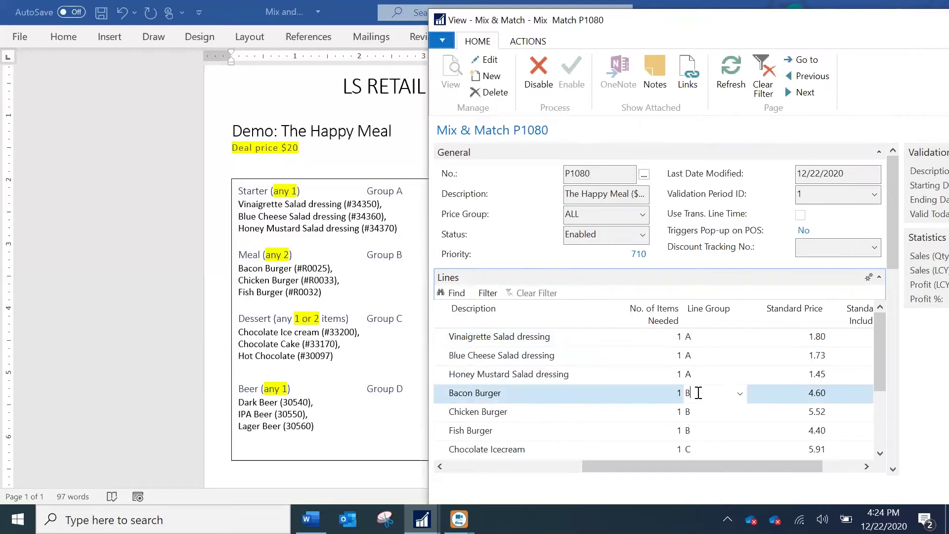
scroll(638, 432, down, 2)
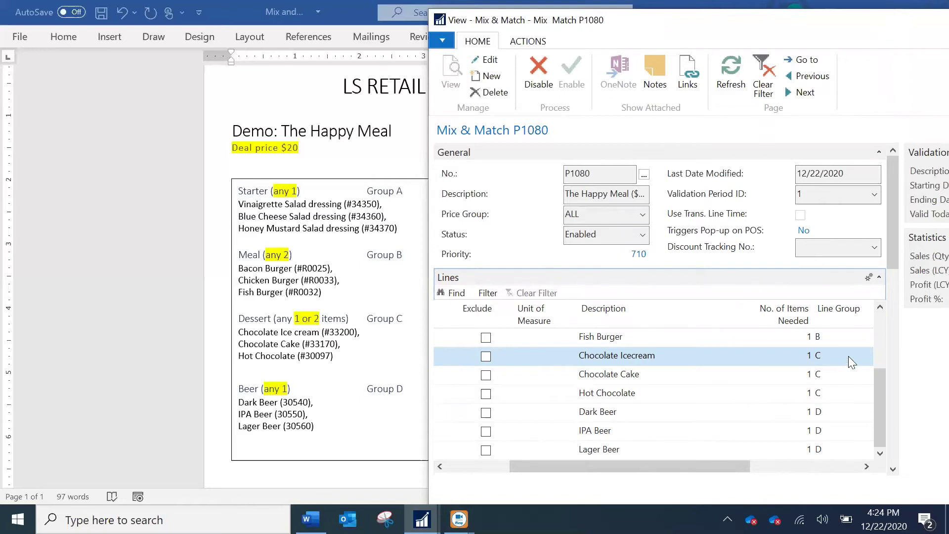
drag(891, 232, 894, 300)
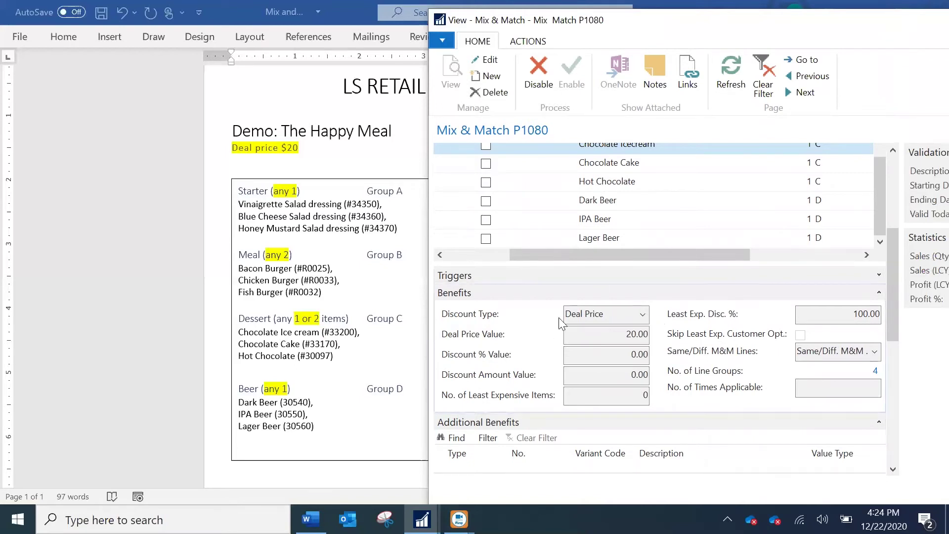
click(643, 315)
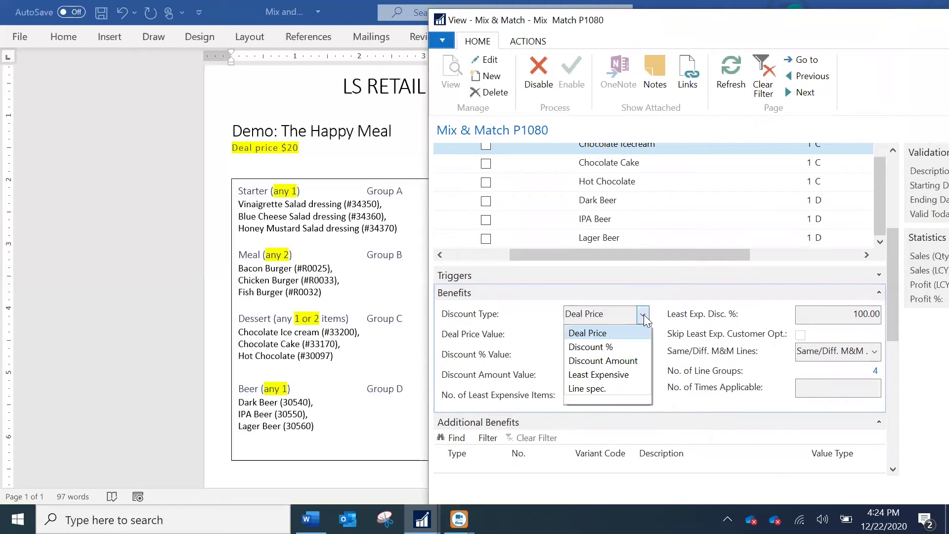
key(Tab)
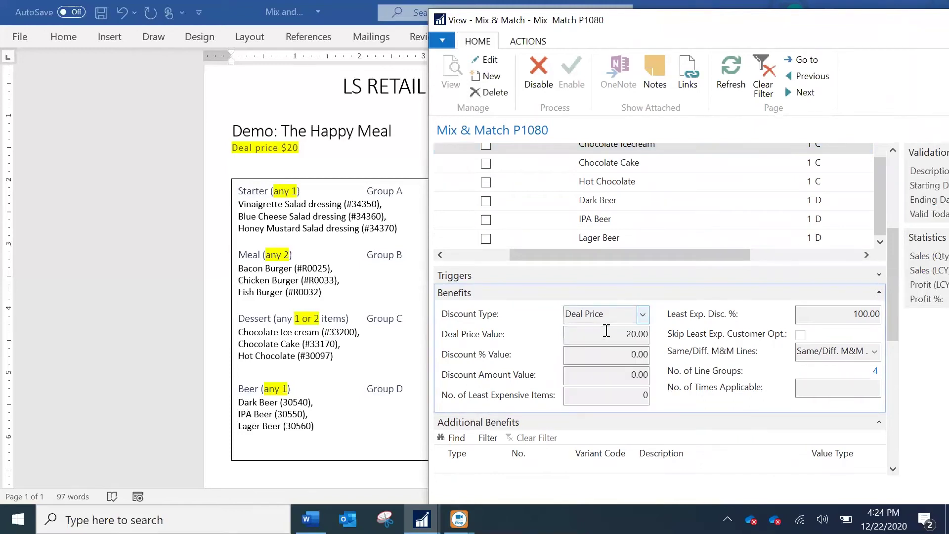
click(642, 315)
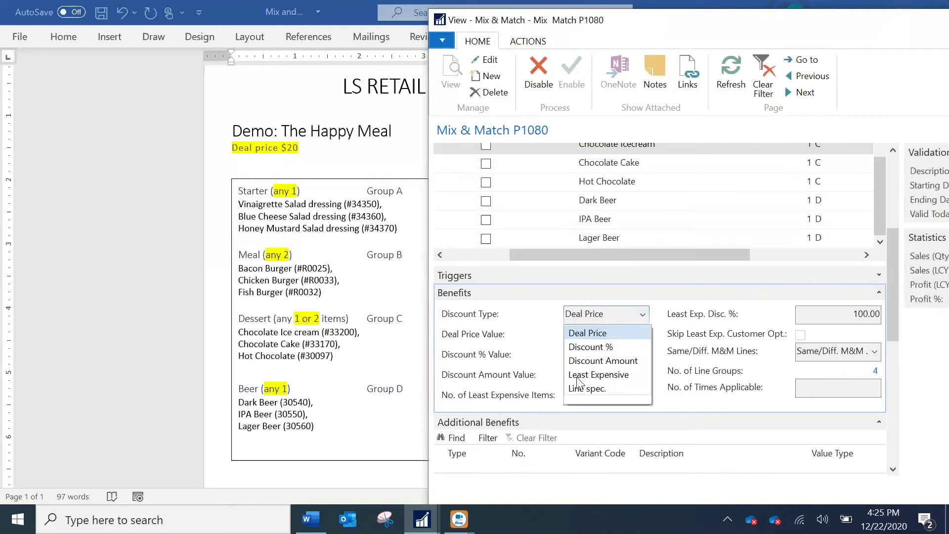
click(666, 305)
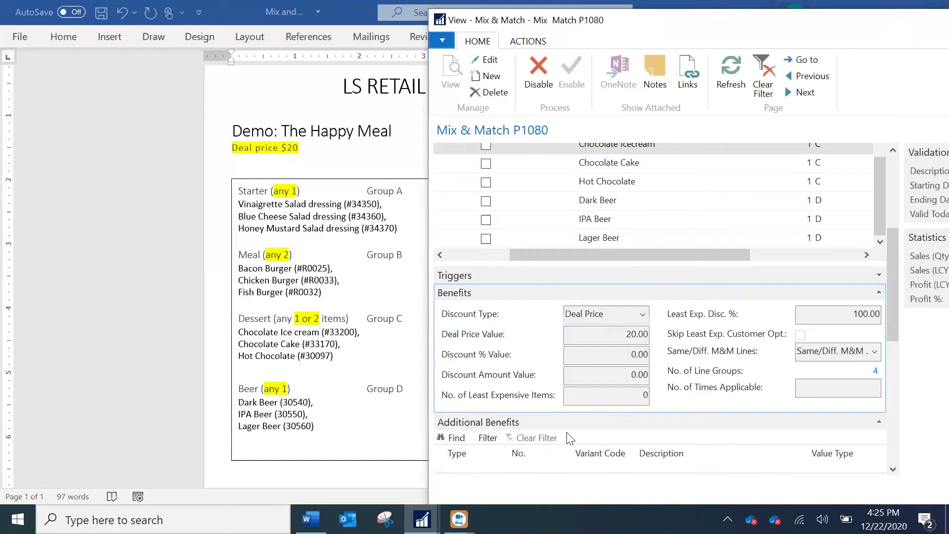
scroll(830, 295, up, 5)
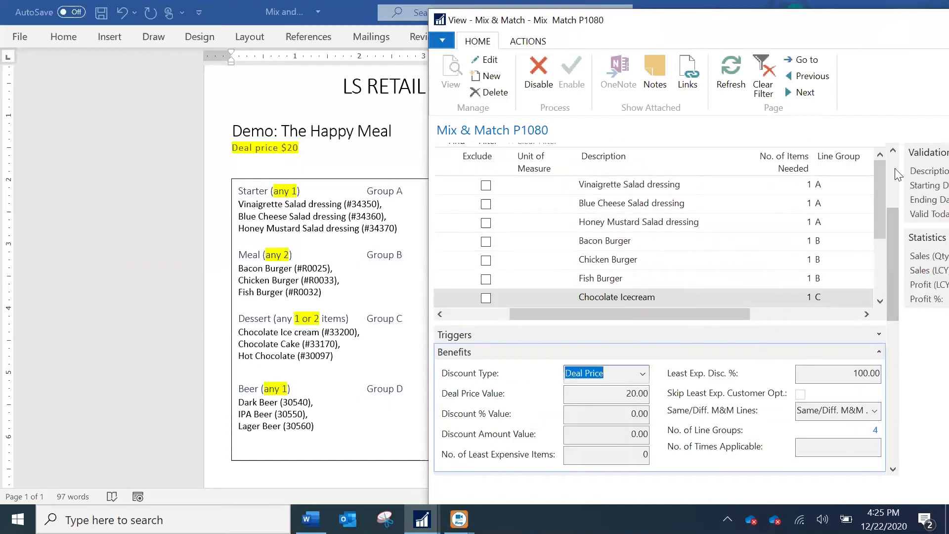
scroll(894, 166, up, 3)
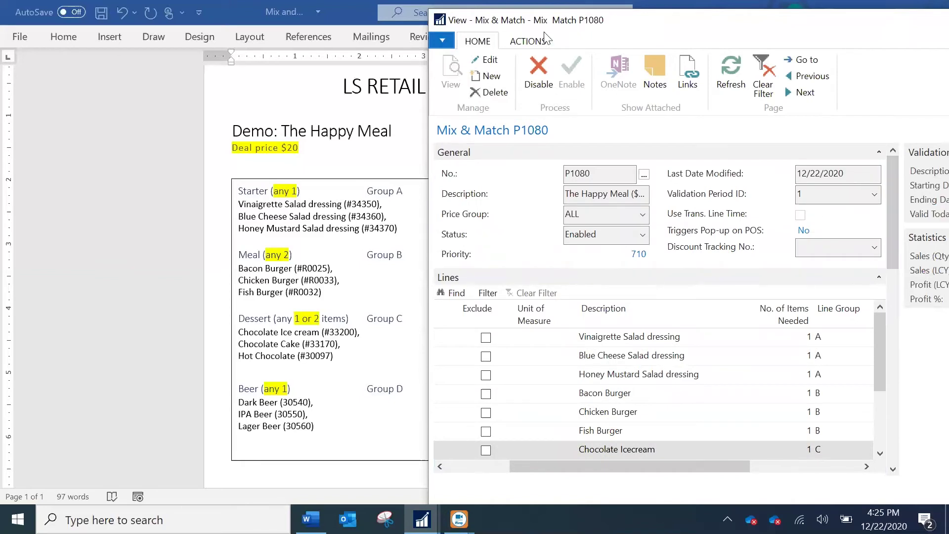
Step: Check the offer's ACTIONS, then switch to the EPOS Main POS screen with an empty 0.00 transaction
click(535, 44)
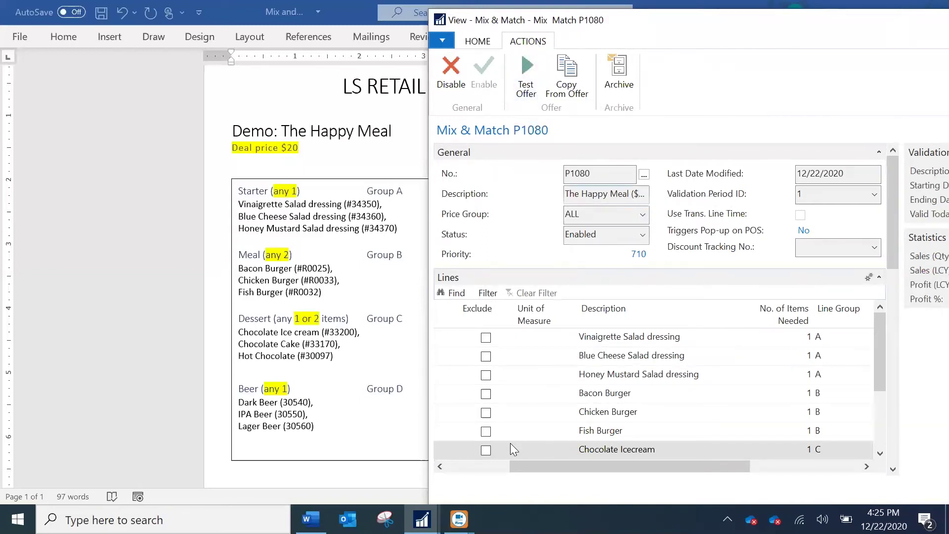
mouse_move(422, 519)
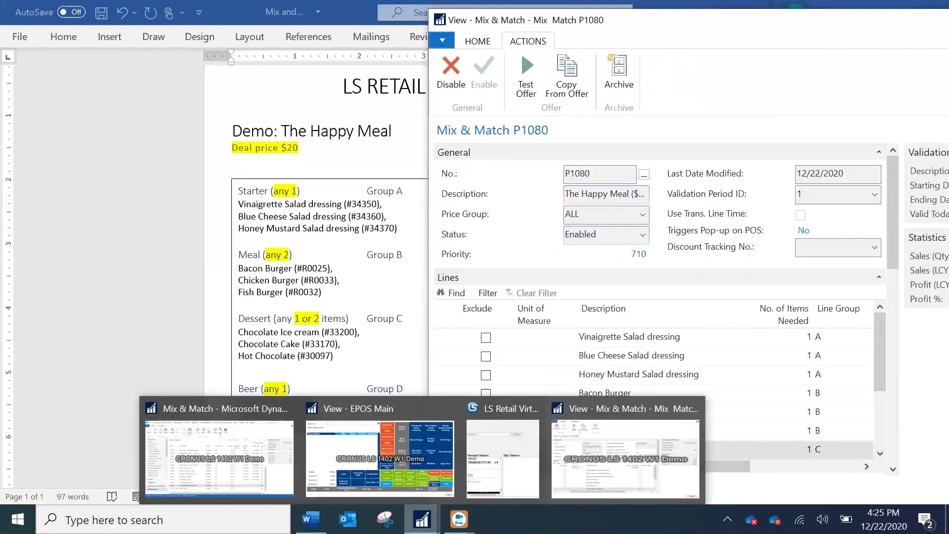
mouse_move(392, 418)
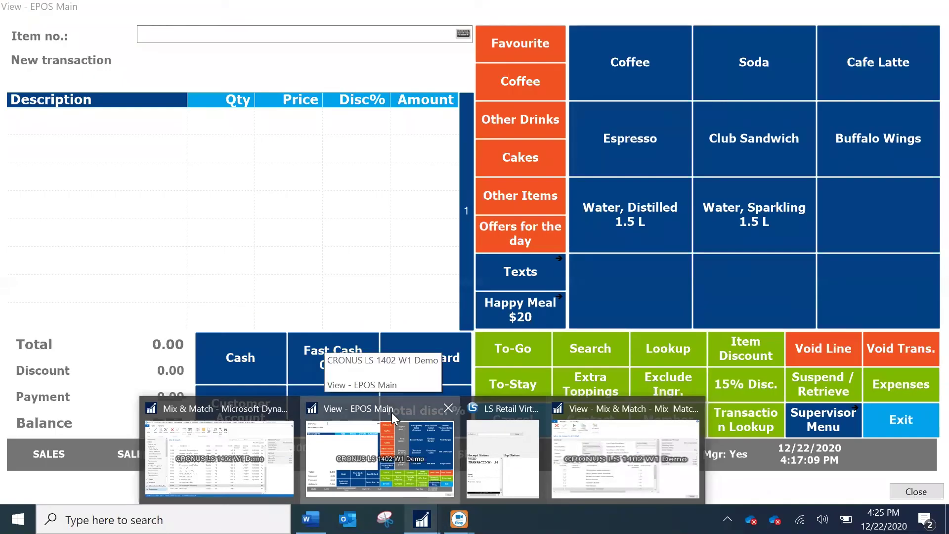
click(392, 413)
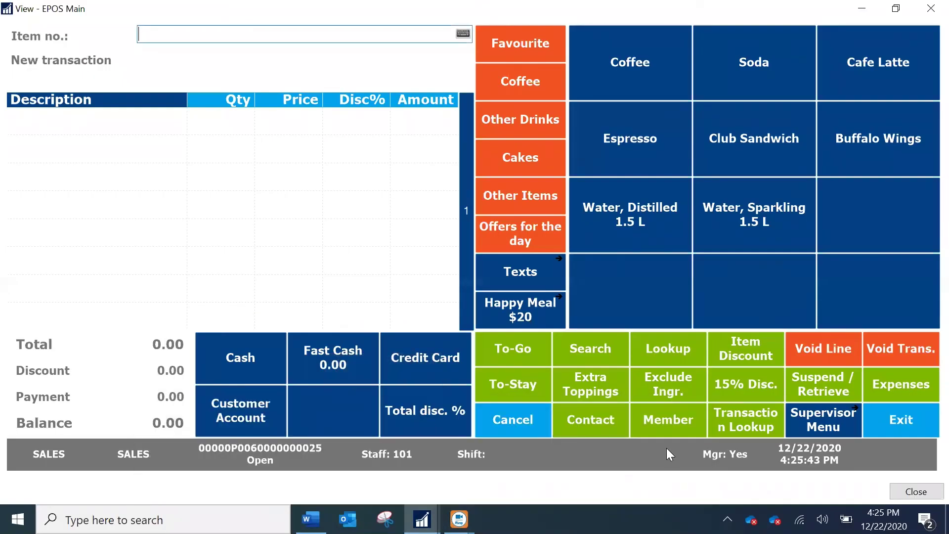
Step: Show the Happy Meal $20 Starter, Meal, Dessert and Drink choices and compare them with the Word offer document
click(524, 316)
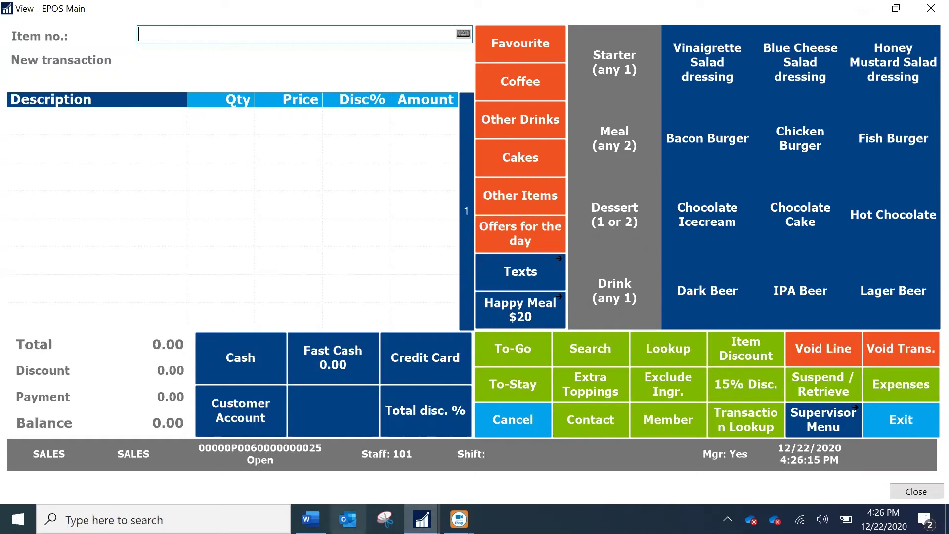
click(311, 519)
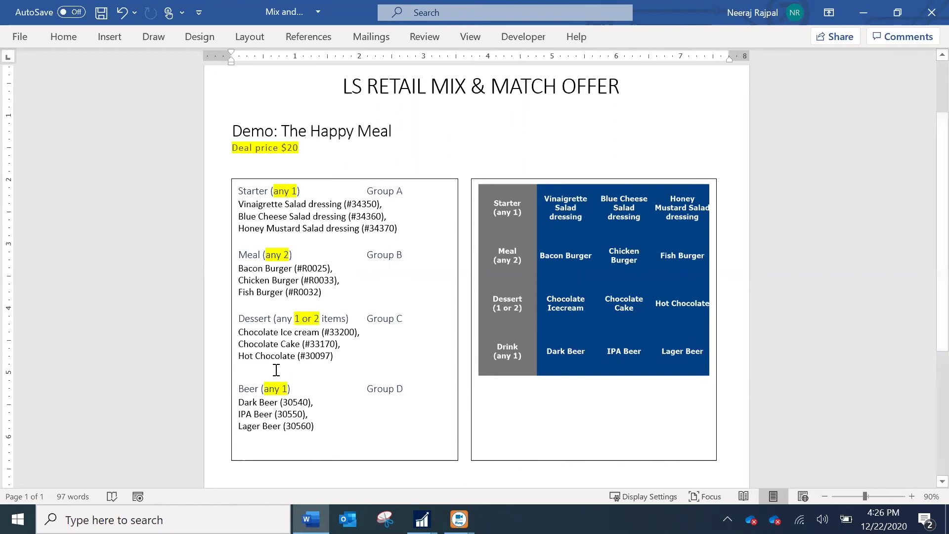
key(alt+Tab)
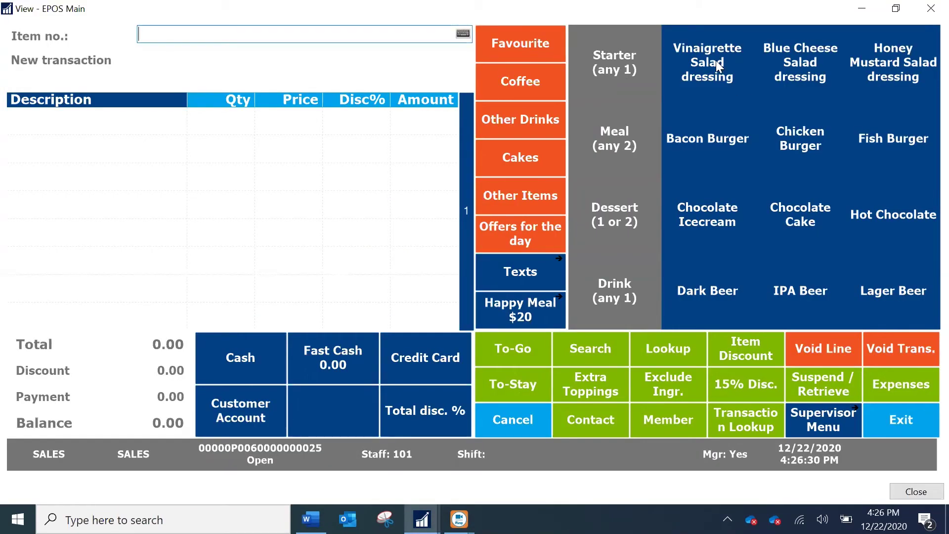
right_click(715, 62)
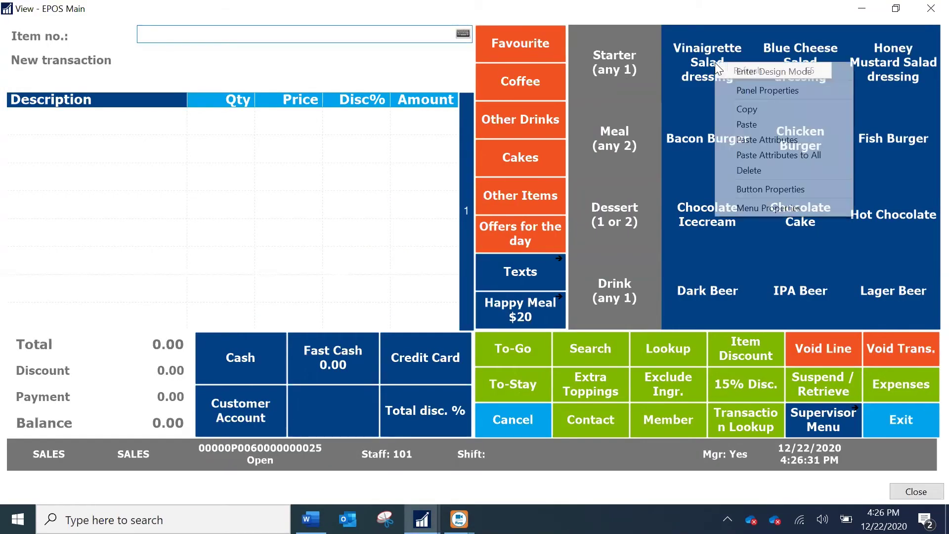
click(762, 190)
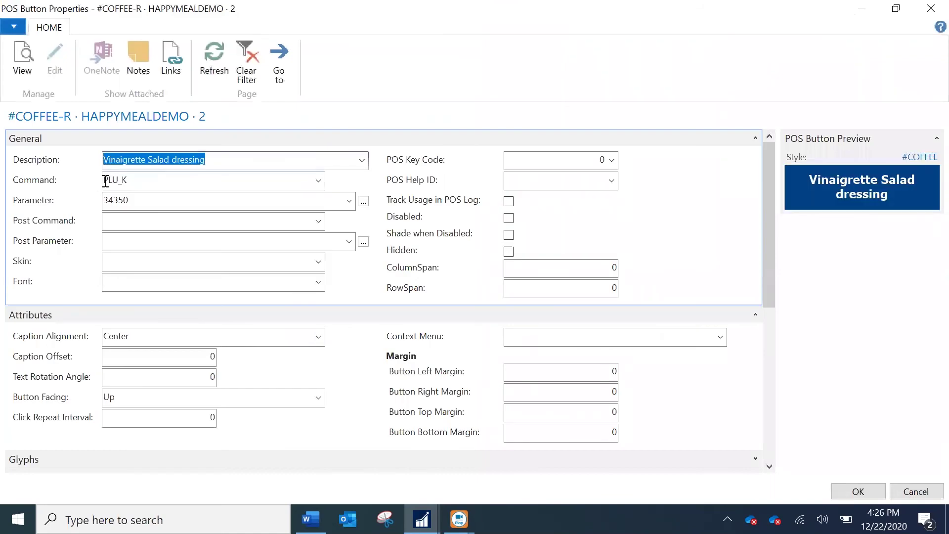
drag(128, 202, 99, 210)
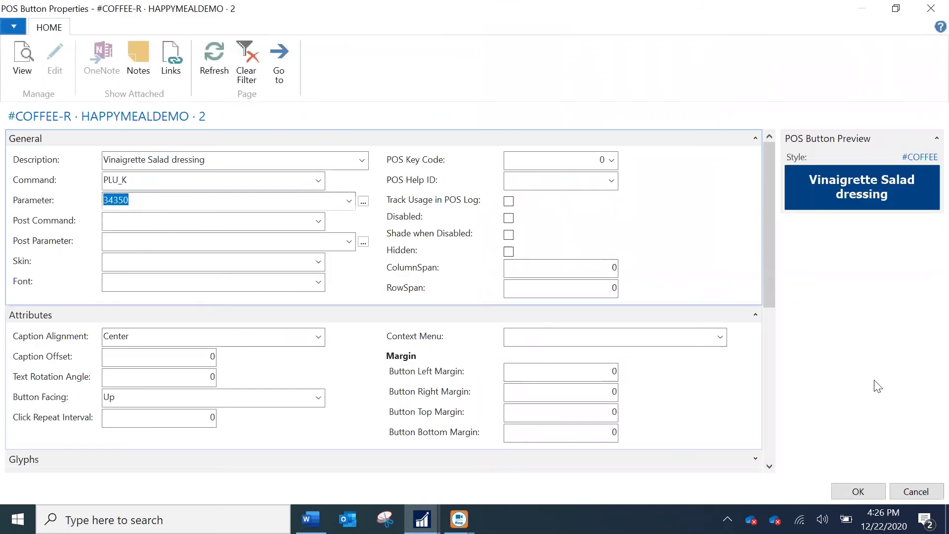
click(906, 495)
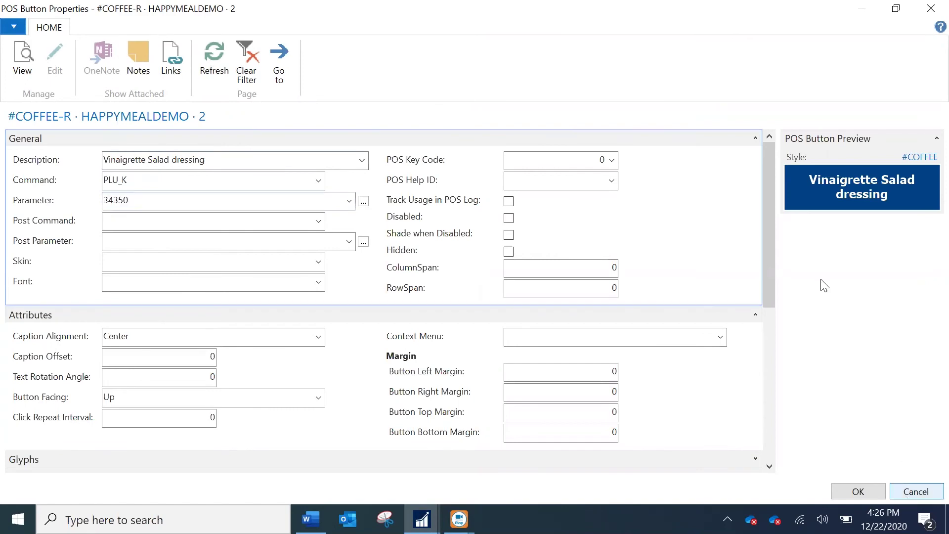
right_click(825, 78)
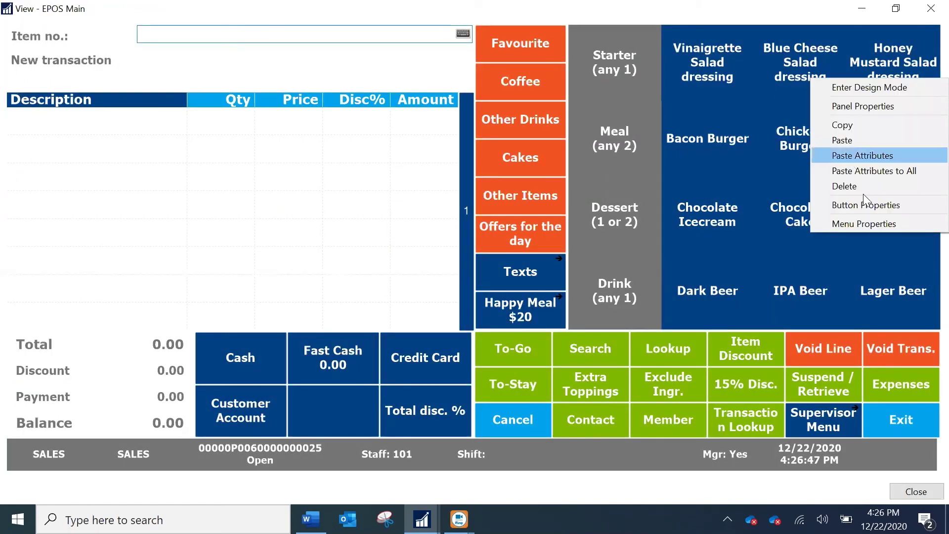
click(692, 233)
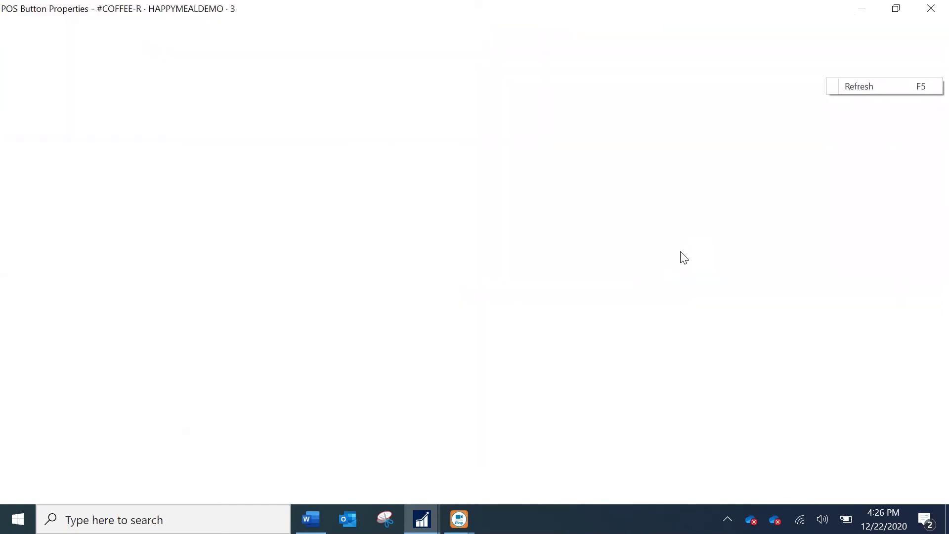
key(Escape)
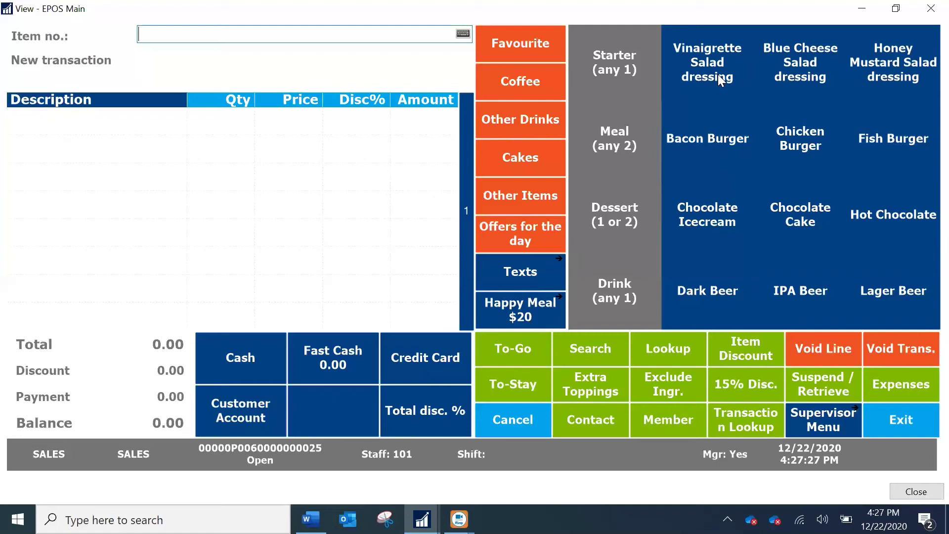
Step: Add Vinaigrette Salad dressing, Chicken Burger, Chocolate Icecream and Dark Beer, reaching 17.10 with no discount
click(733, 72)
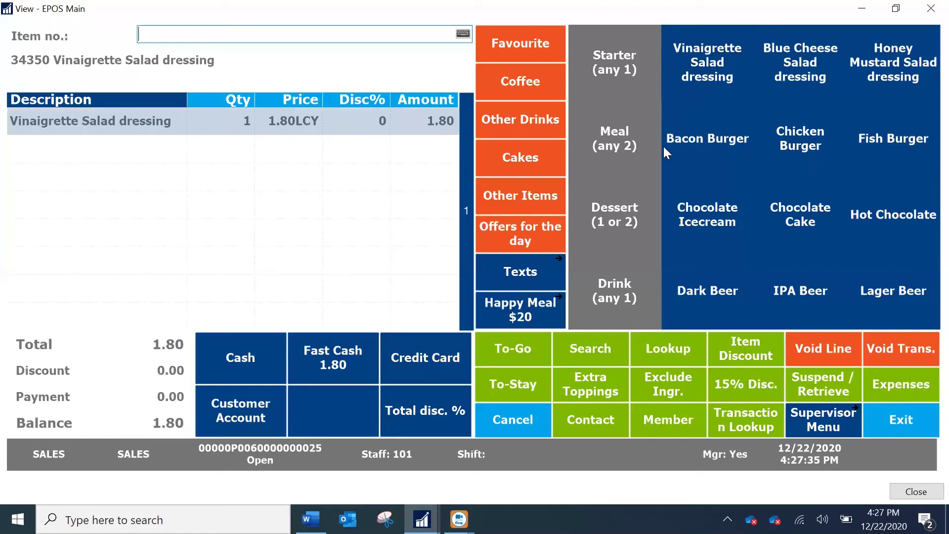
click(809, 140)
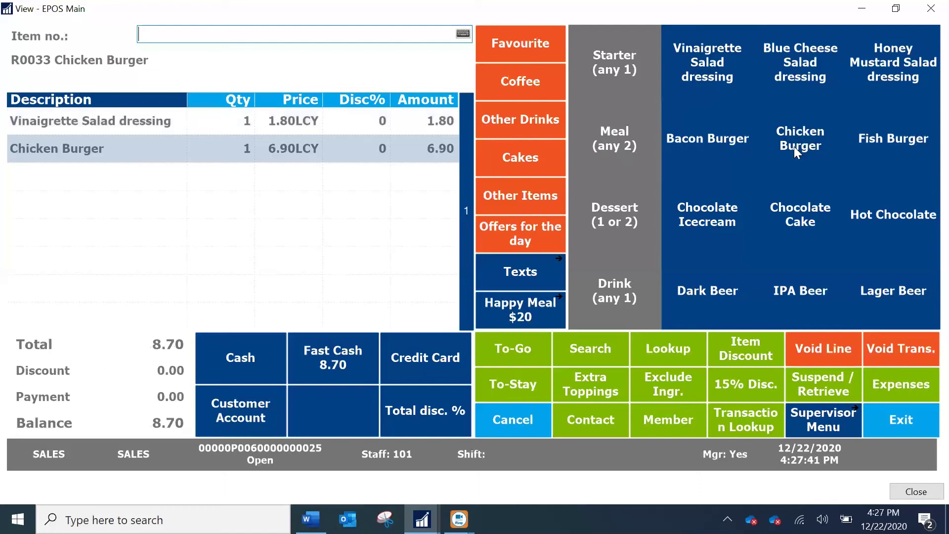
click(716, 225)
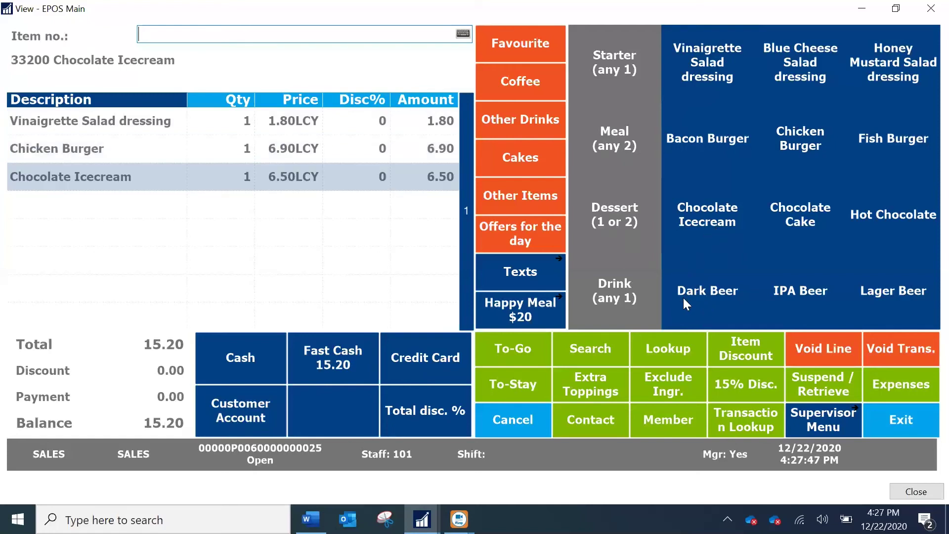
click(732, 296)
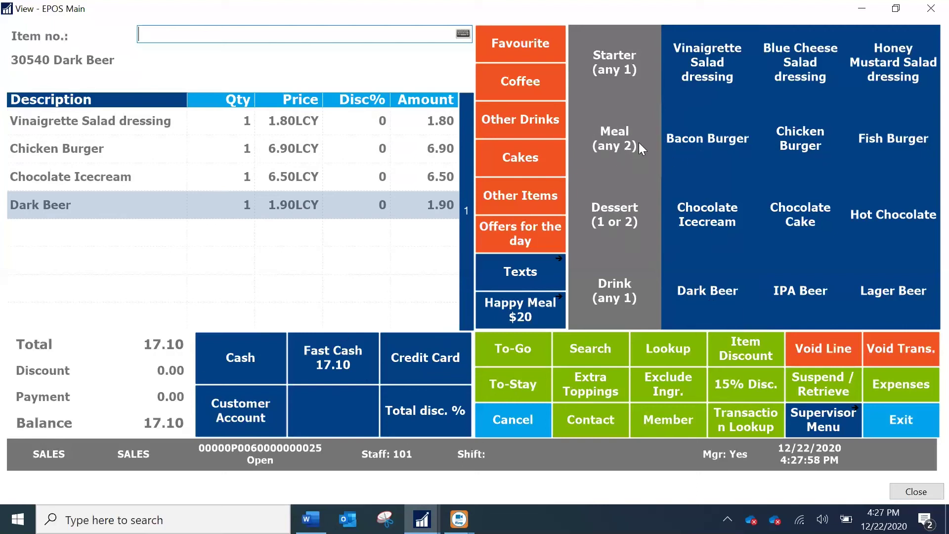
Step: Add a Fish Burger, triggering a -2.60 Happy Meal discount for a 20.00 balance
click(879, 143)
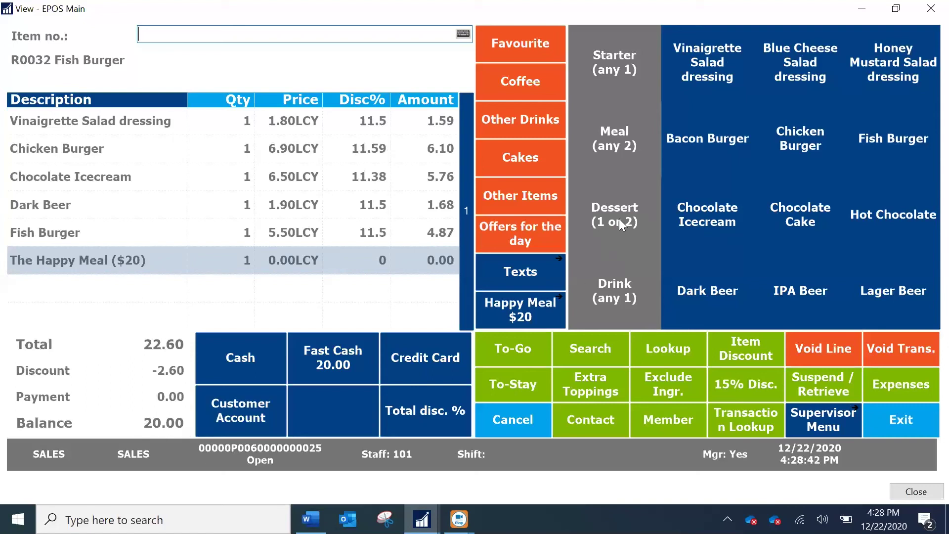
Step: Add Chocolate Cake inside the deal and Hot Chocolate at 1.25 extra, for a 21.25 balance
click(799, 222)
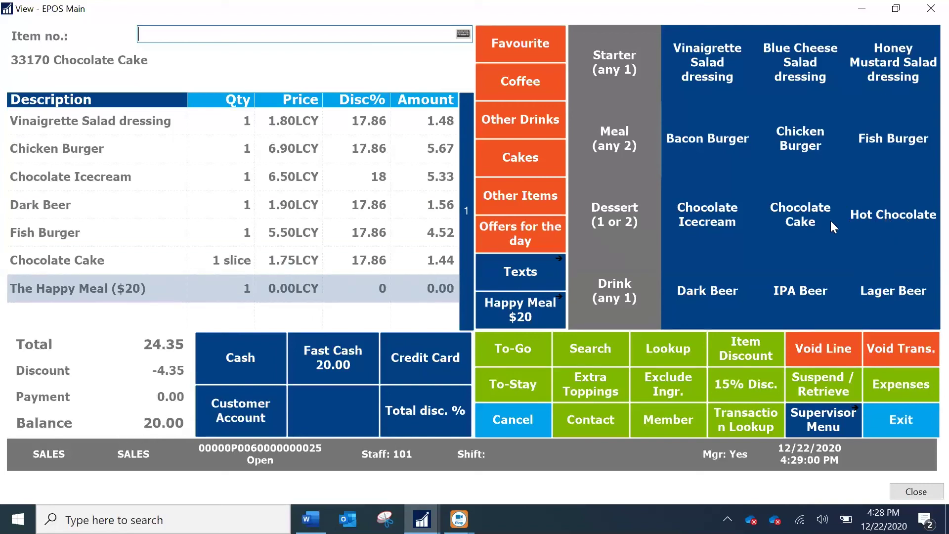
click(886, 210)
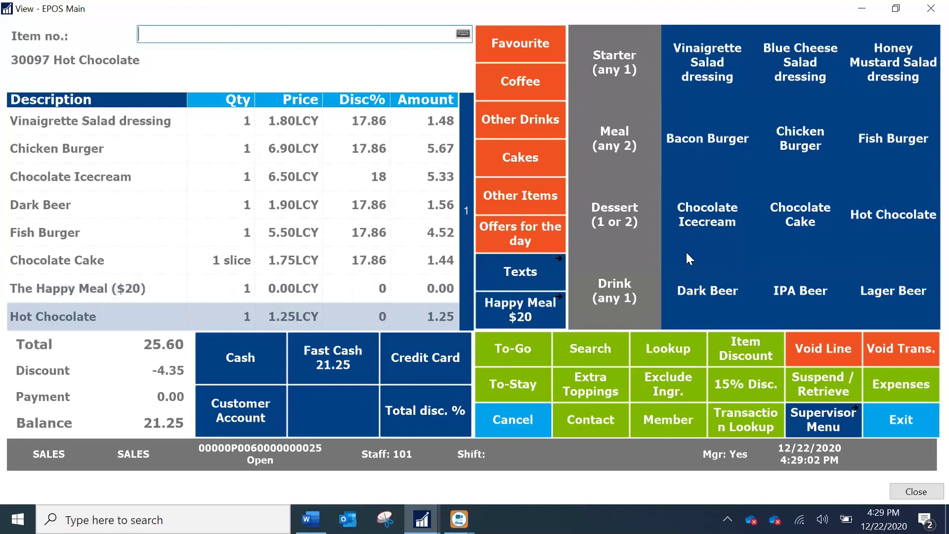